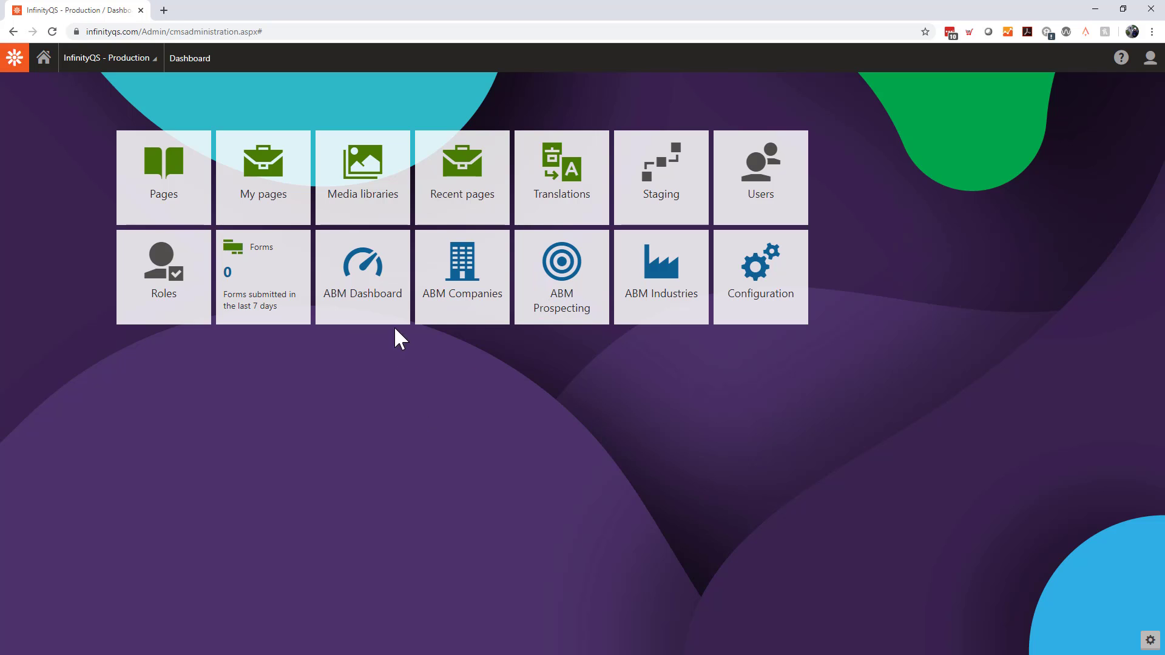
Open the ABM Dashboard and scroll through its company type, industry, prospect status and engagement reports.
click(374, 285)
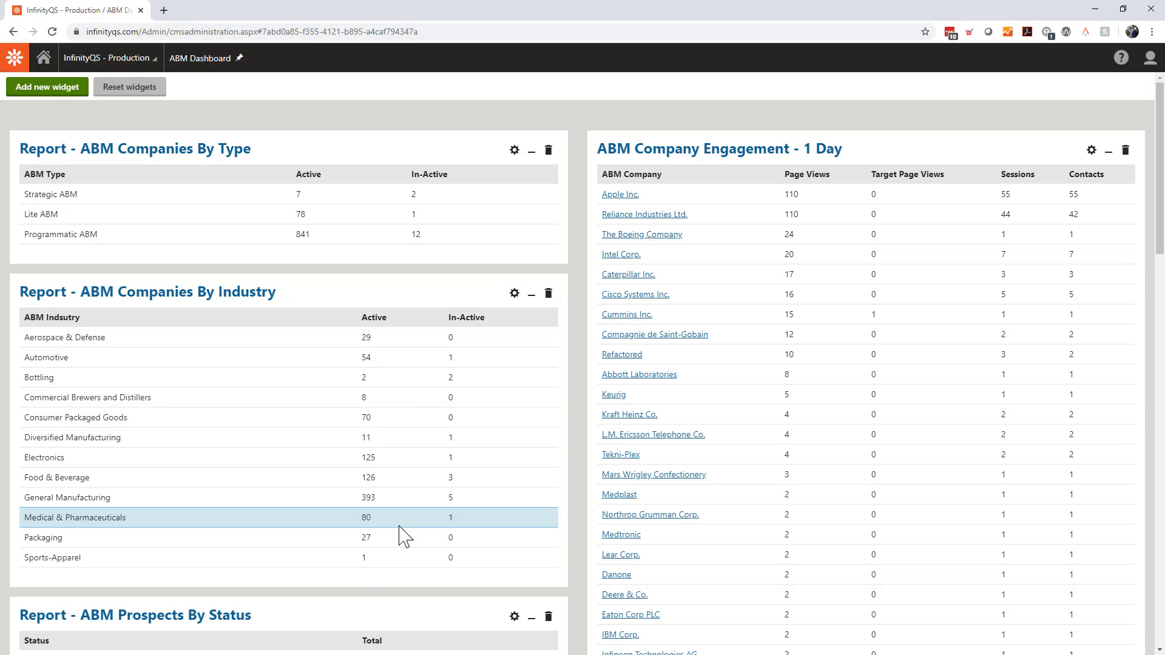
scroll(401, 522, down, 1)
scroll(401, 525, down, 2)
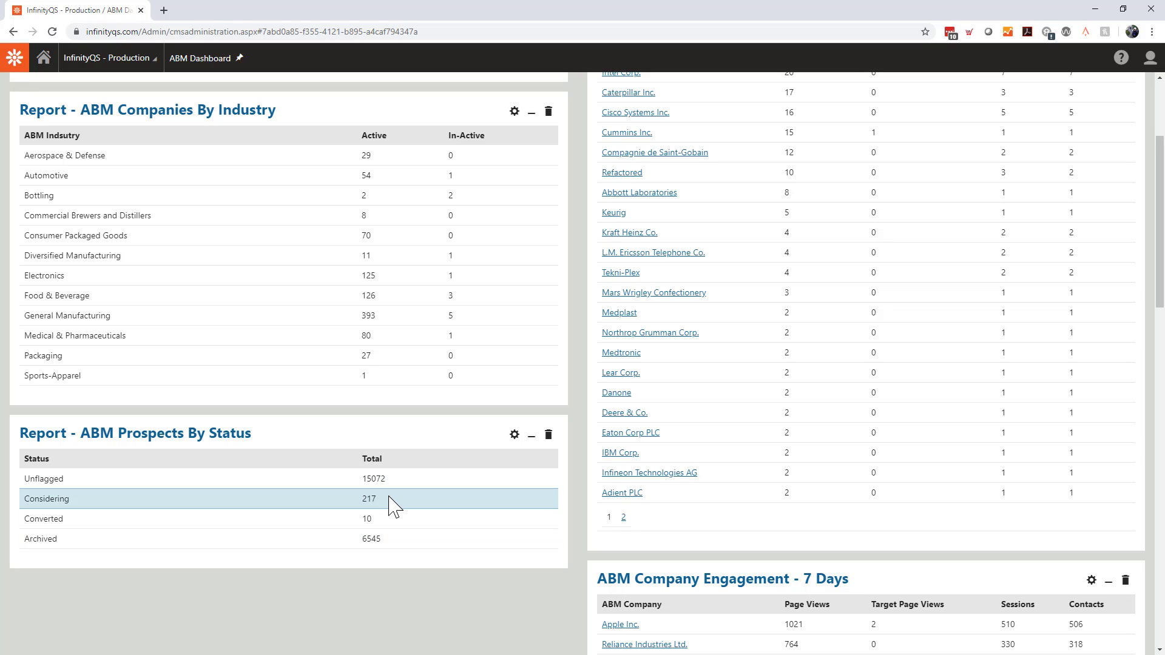
scroll(393, 506, up, 3)
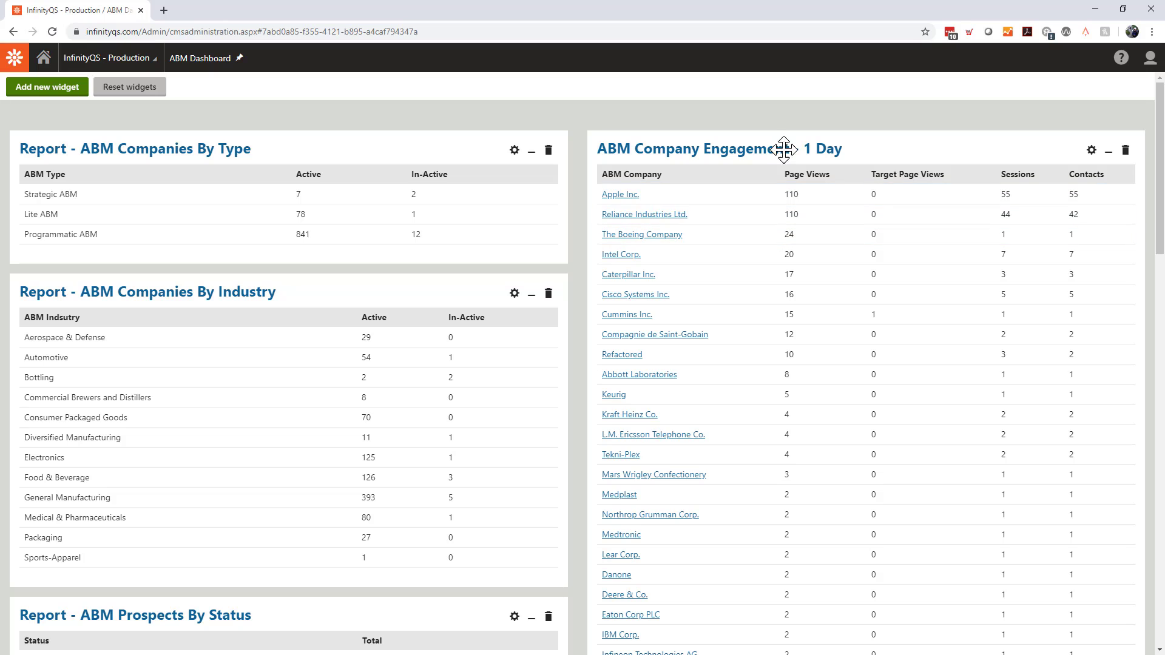
Collapse the 1 Day and 7 Days Company Engagement reports, keeping only the 30 Days table expanded.
click(1110, 152)
click(1110, 205)
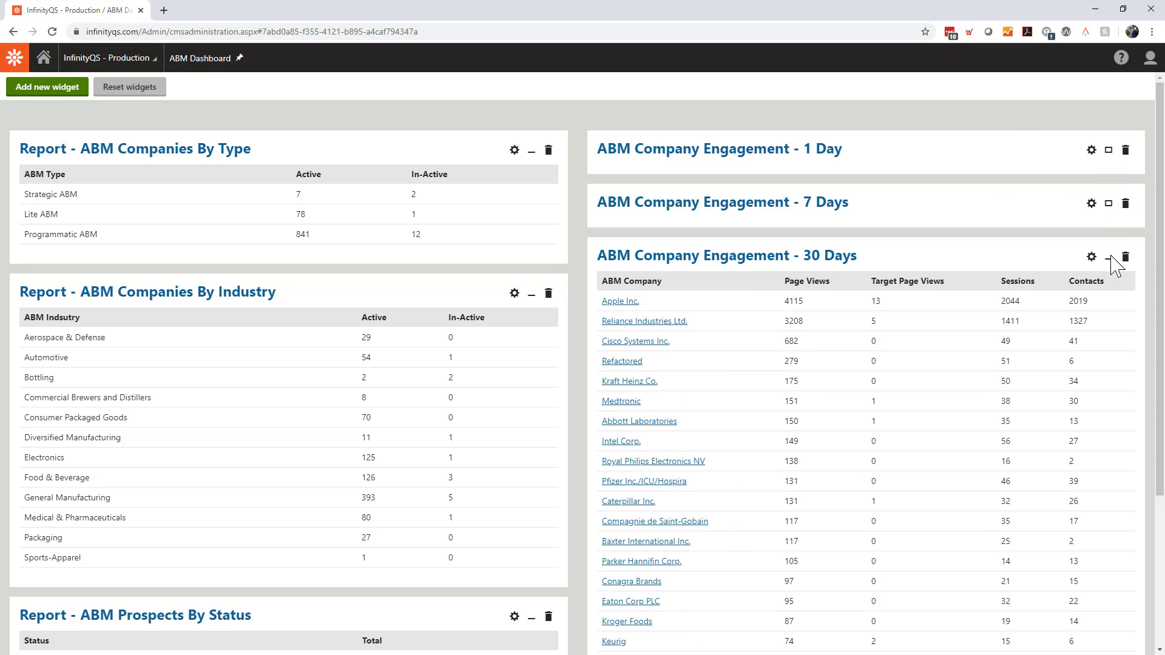
click(1110, 259)
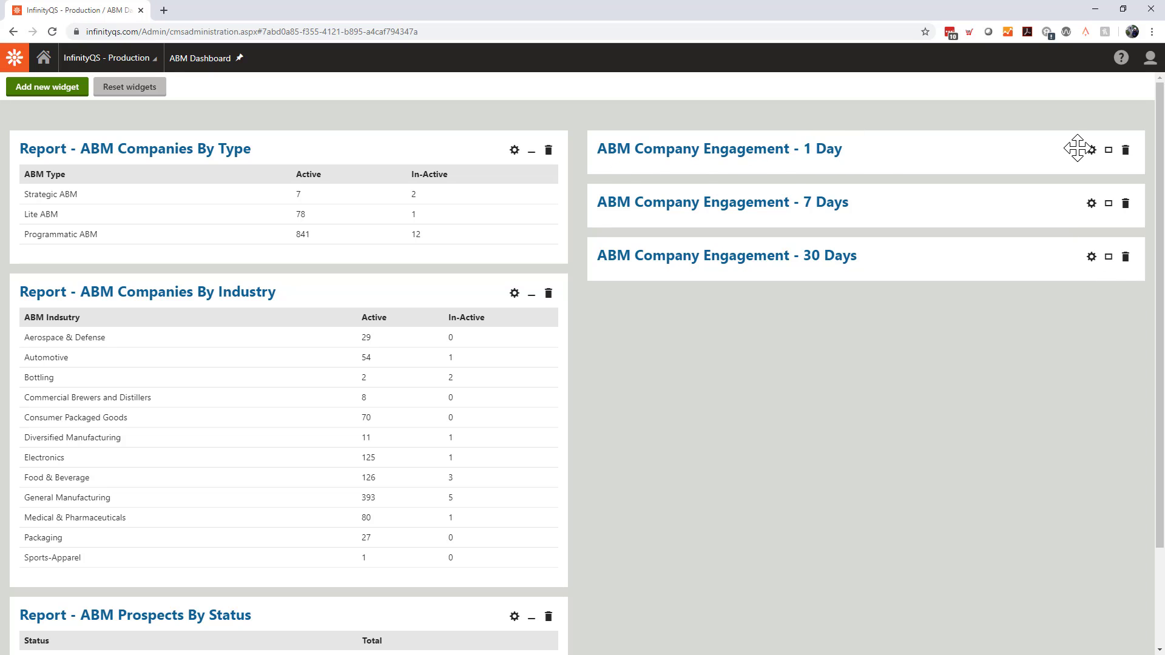
click(1109, 152)
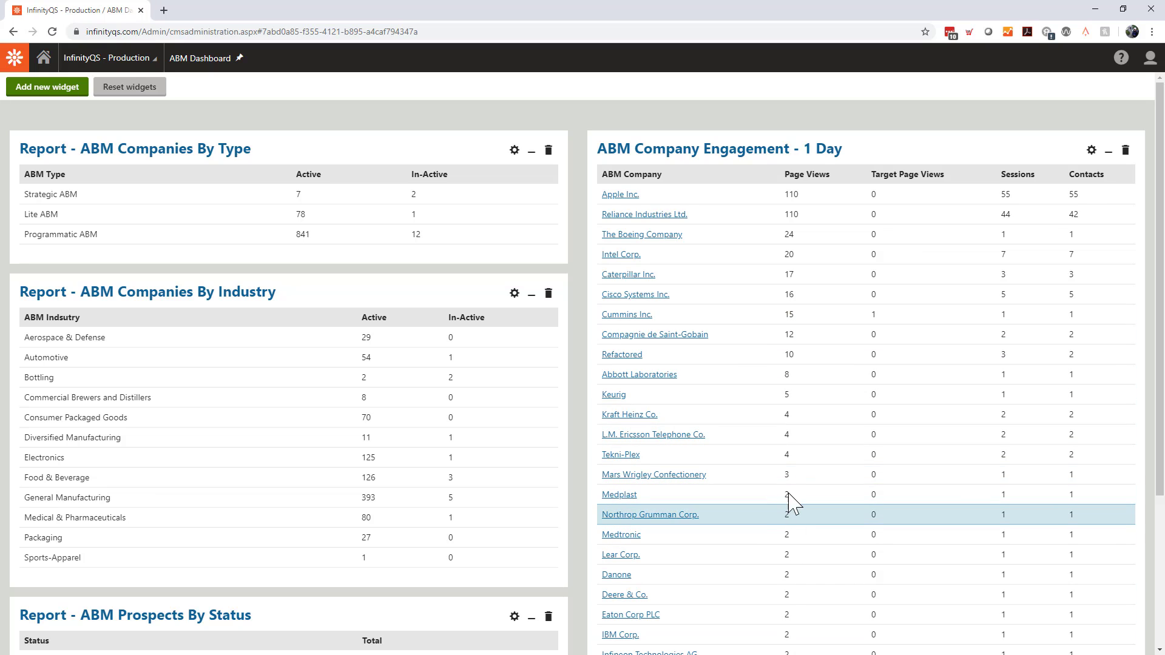
click(1109, 151)
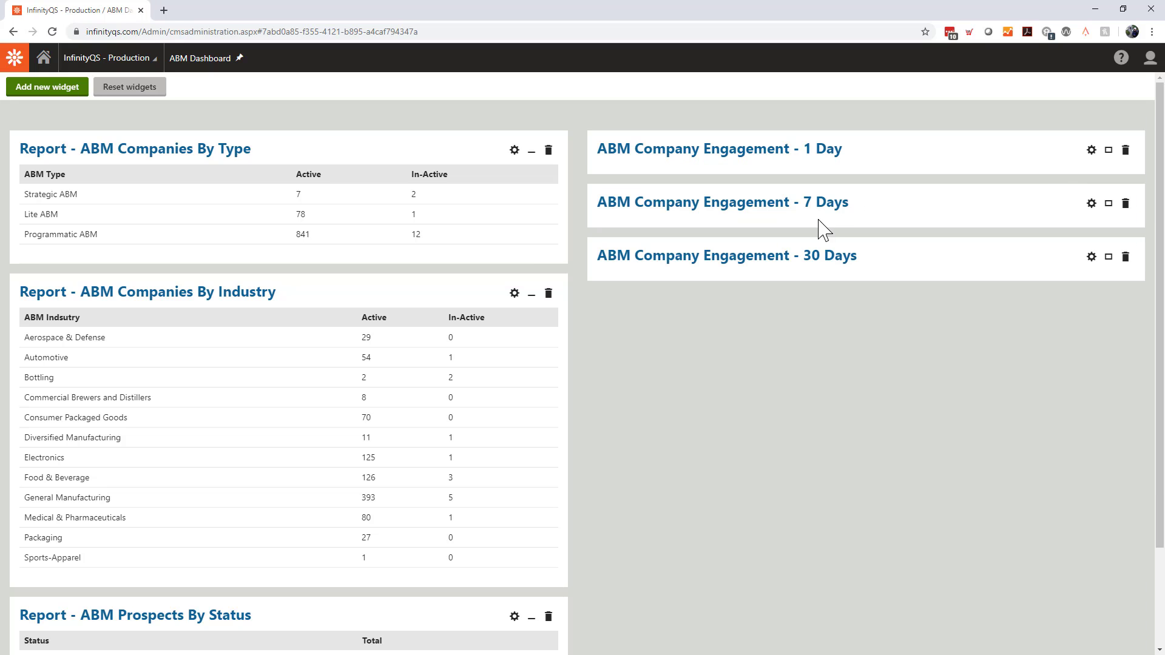
click(1109, 257)
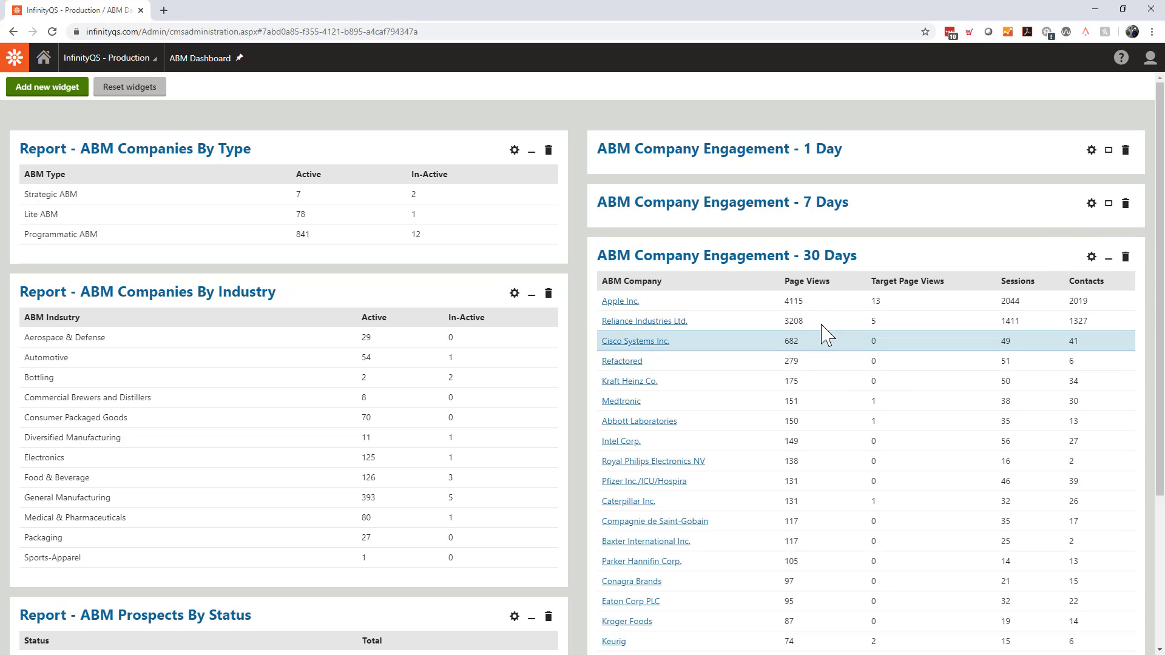
scroll(831, 331, down, 1)
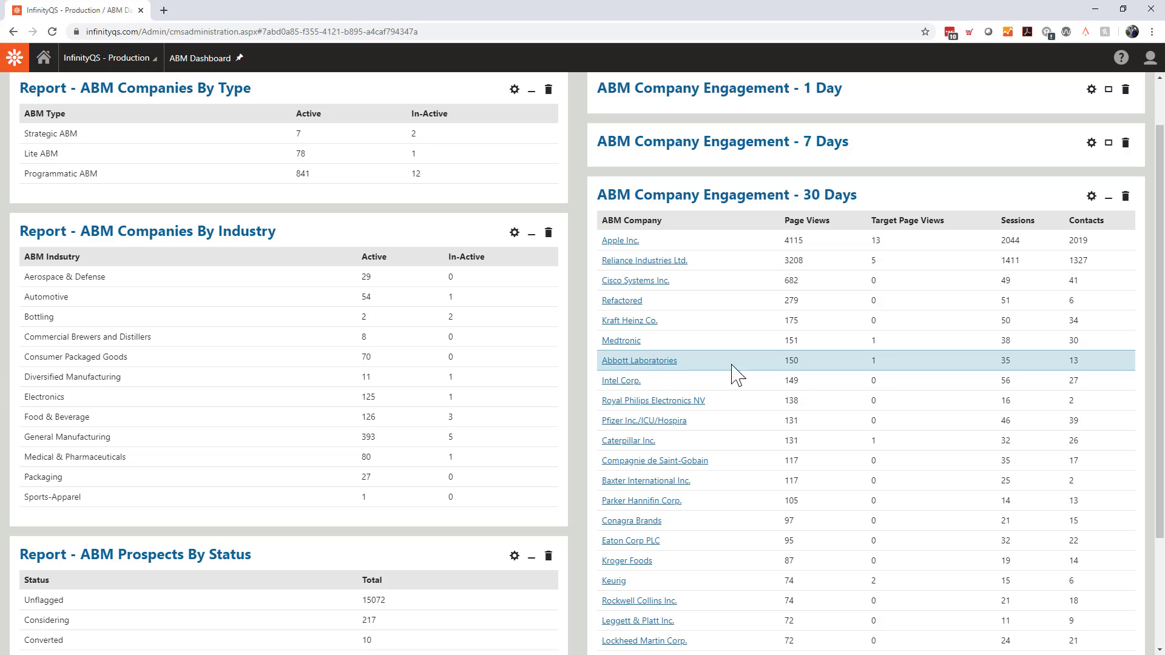
Review the Engagement > Page Views list in Abbott Laboratories' record, then return to the administration dashboard.
click(663, 371)
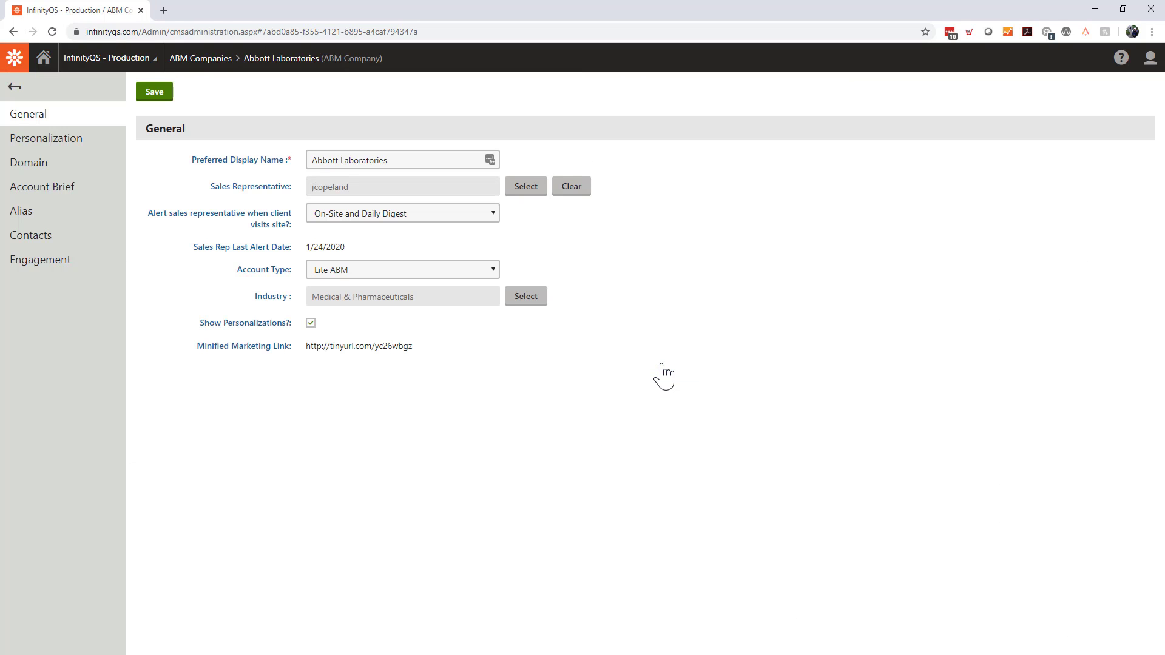
click(38, 262)
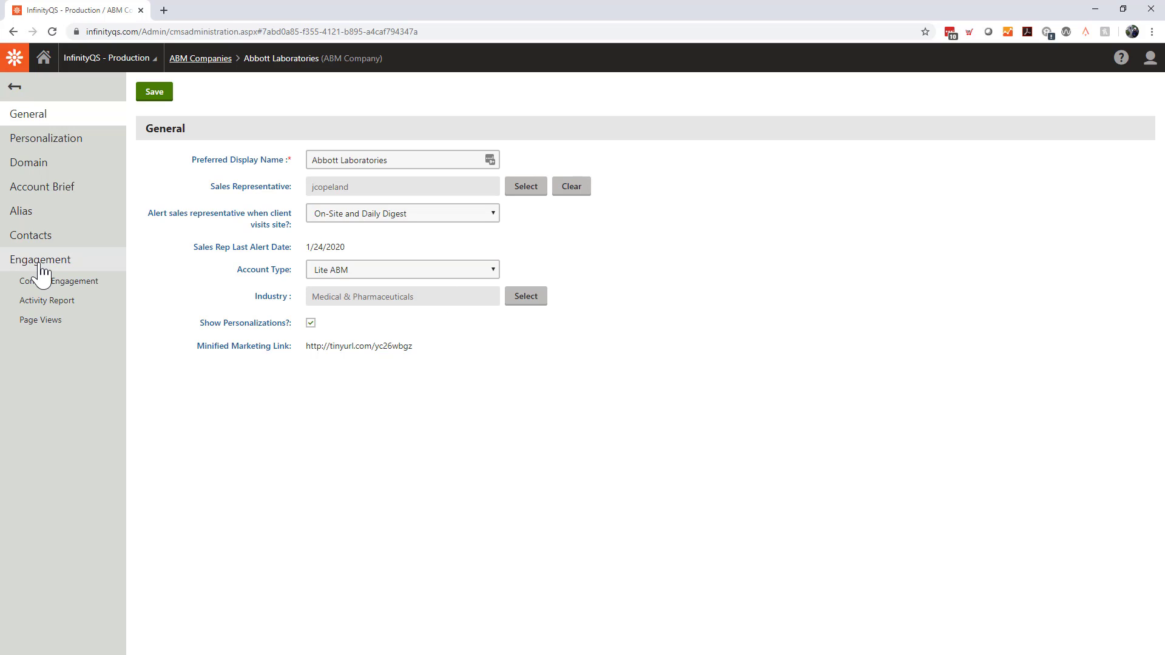
click(49, 321)
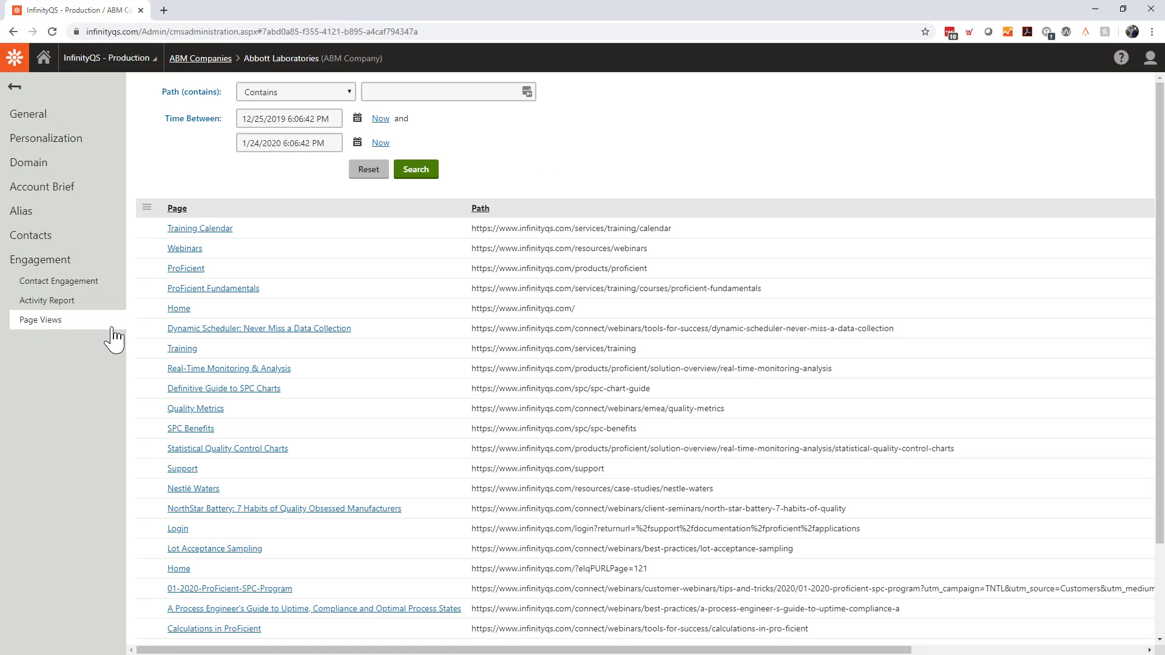
scroll(667, 323, down, 2)
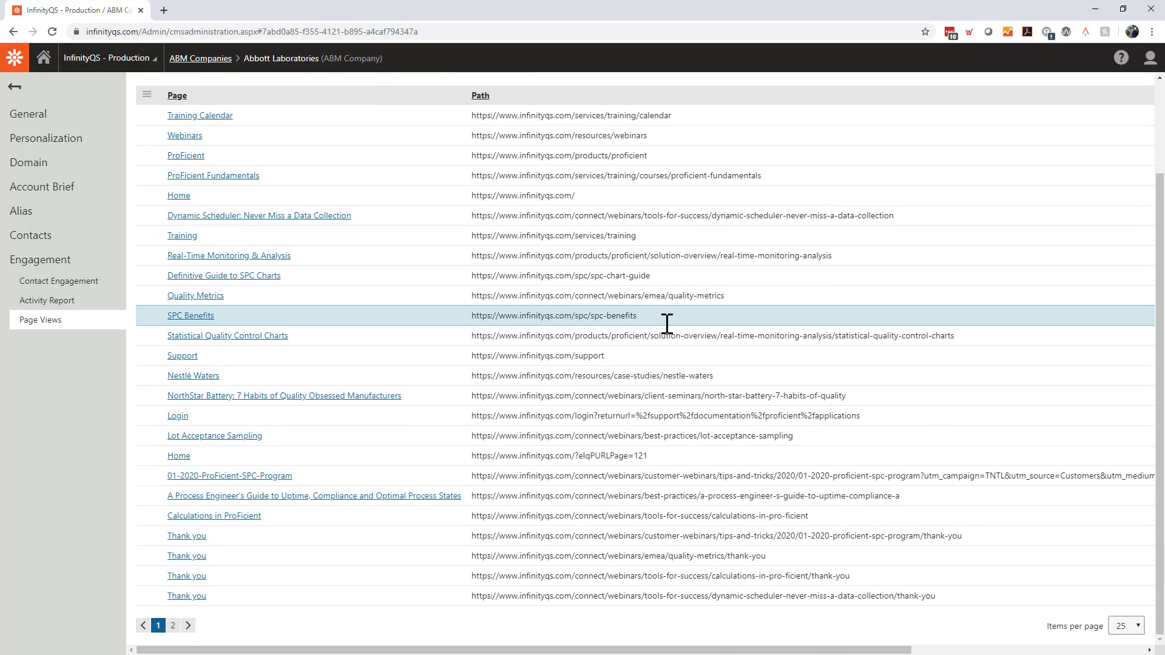
scroll(667, 324, up, 2)
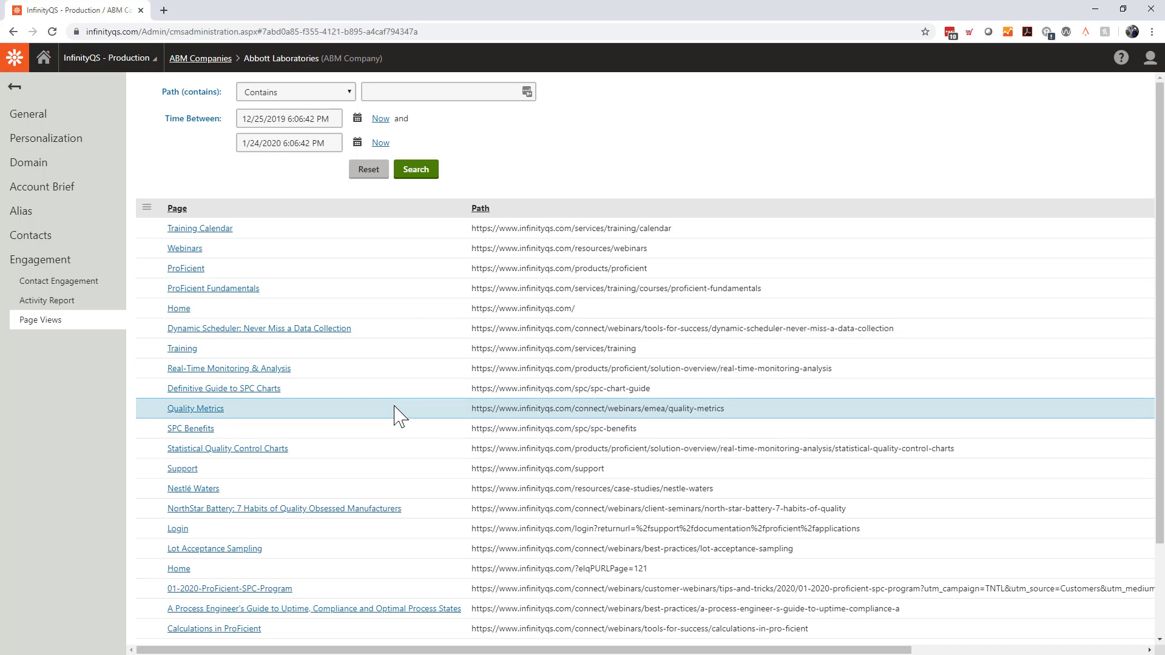
scroll(295, 437, down, 1)
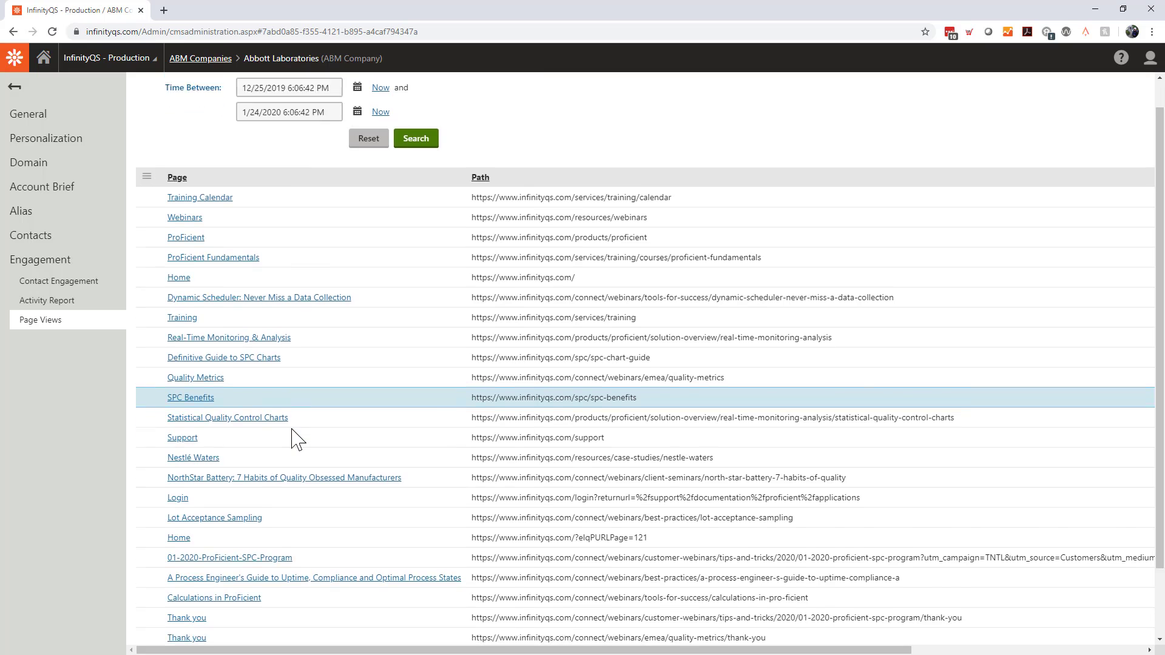
scroll(294, 437, down, 1)
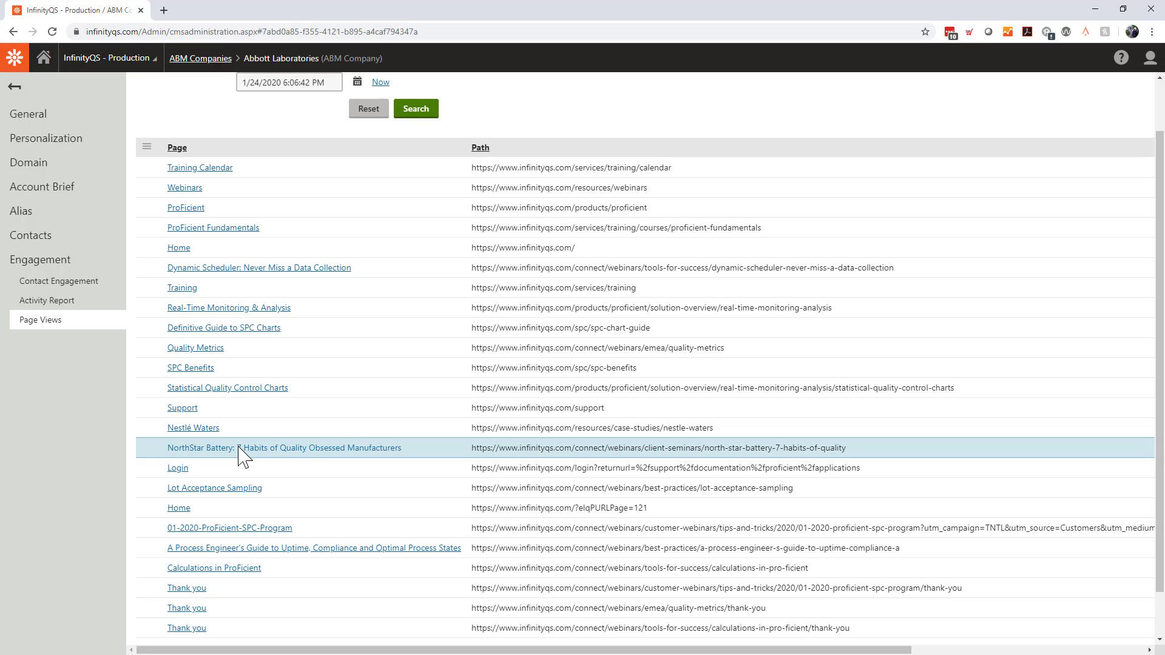
click(44, 59)
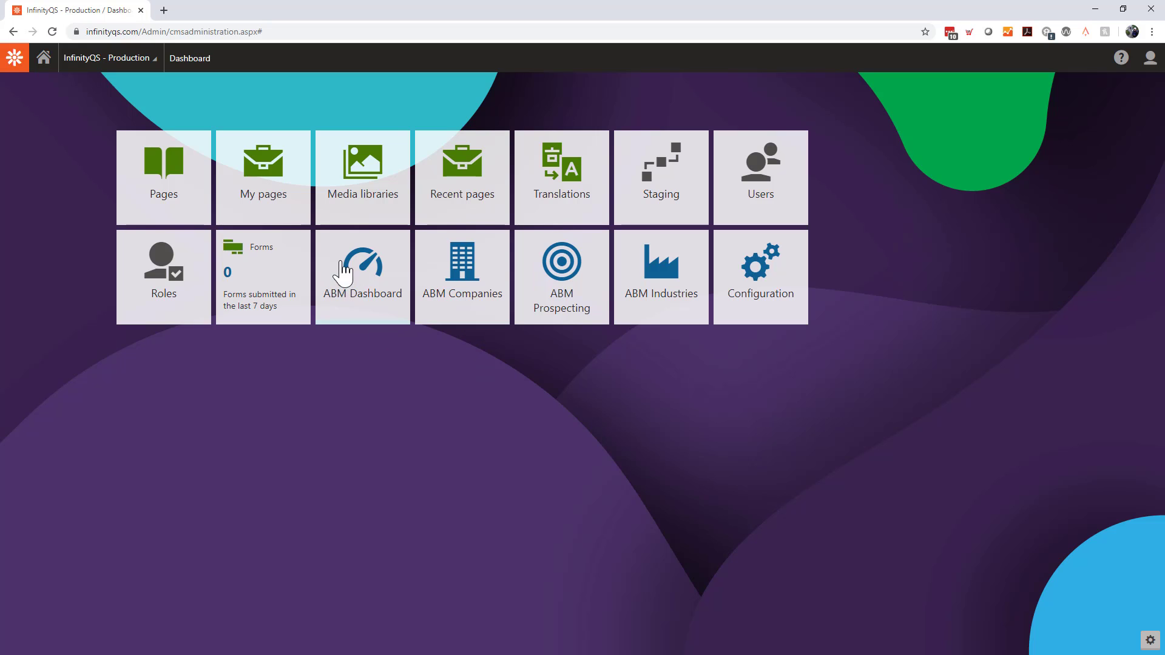
Filter the ABM Companies list by one sales rep, bringing Abbott Laboratories to the top.
click(361, 271)
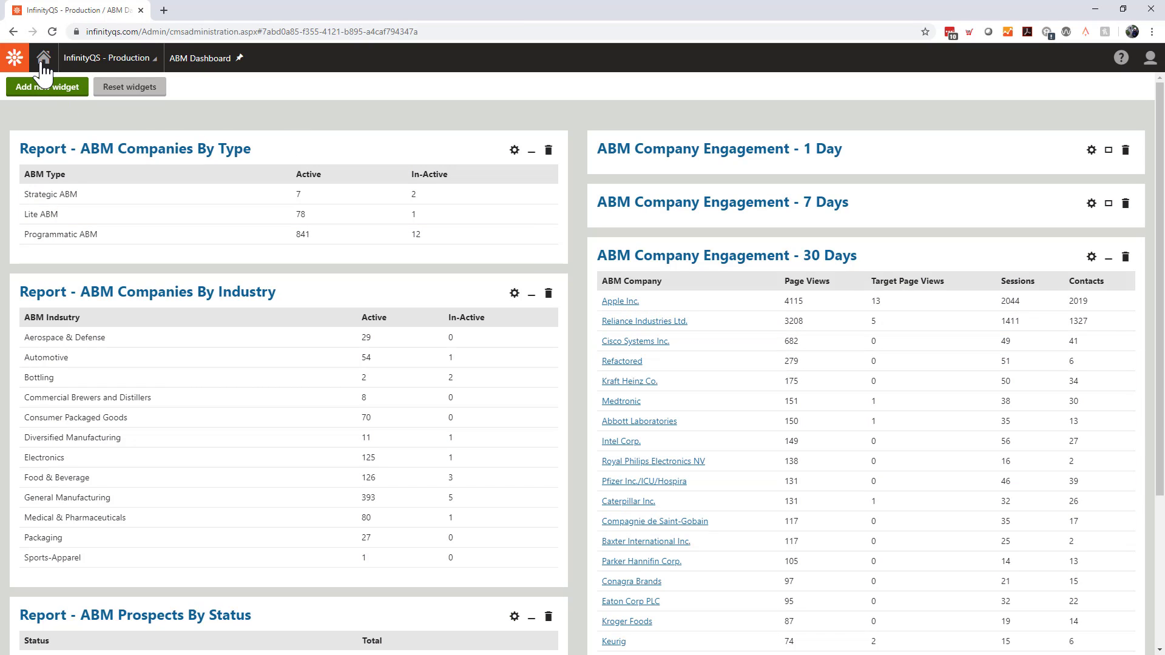
click(44, 67)
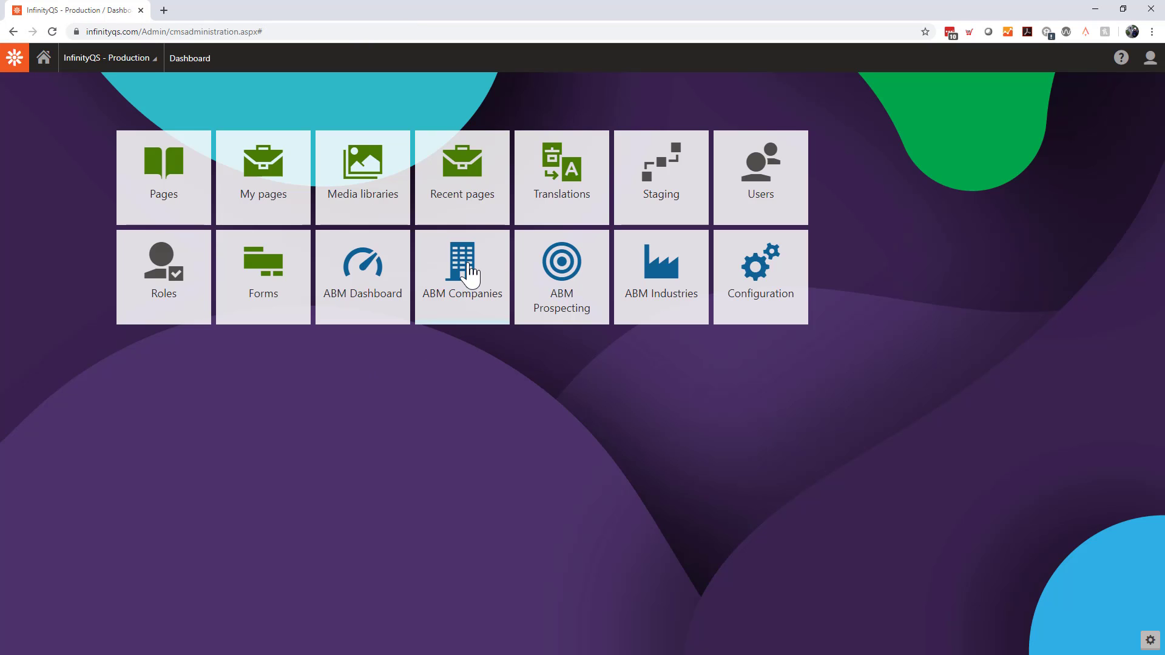
click(470, 277)
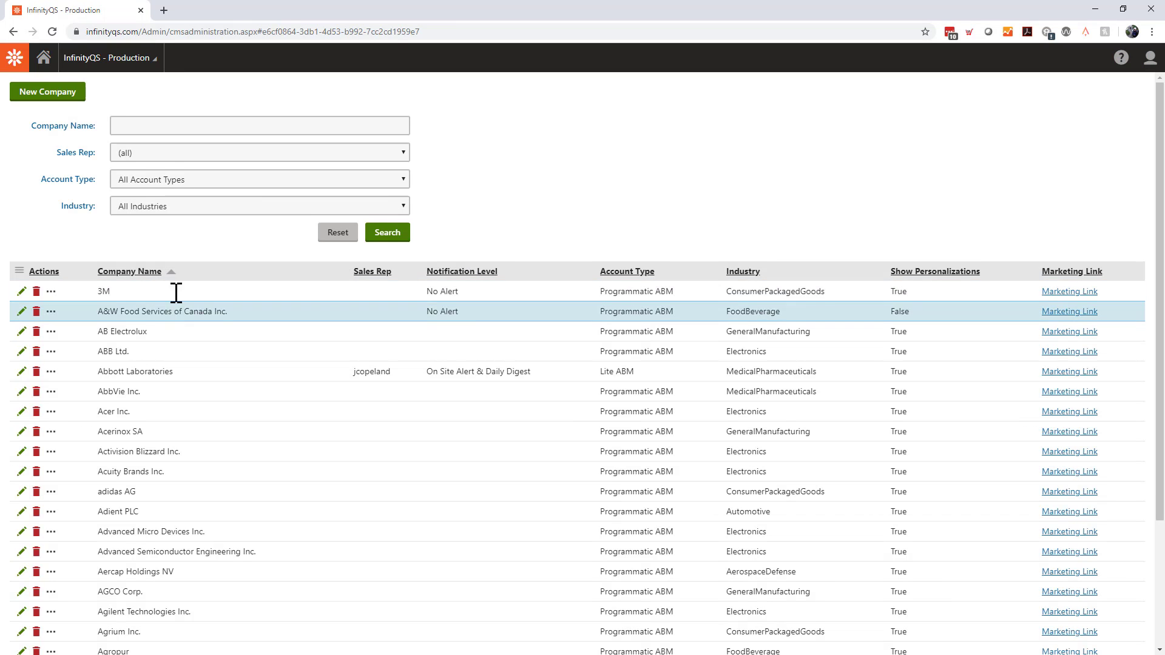
click(165, 155)
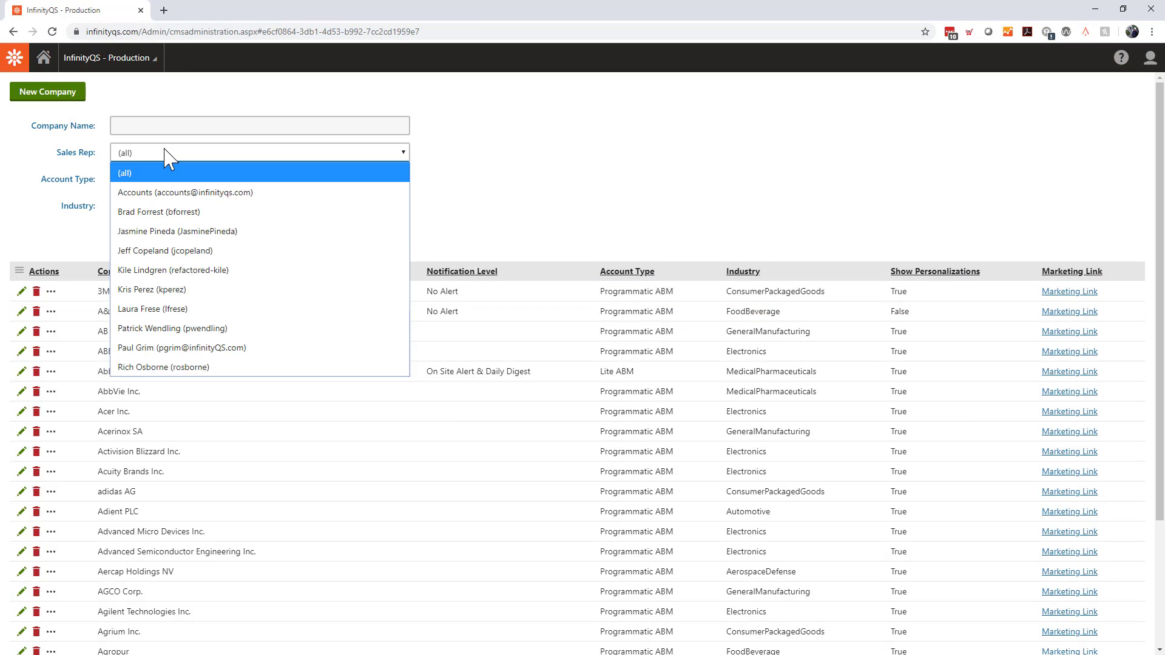
click(165, 251)
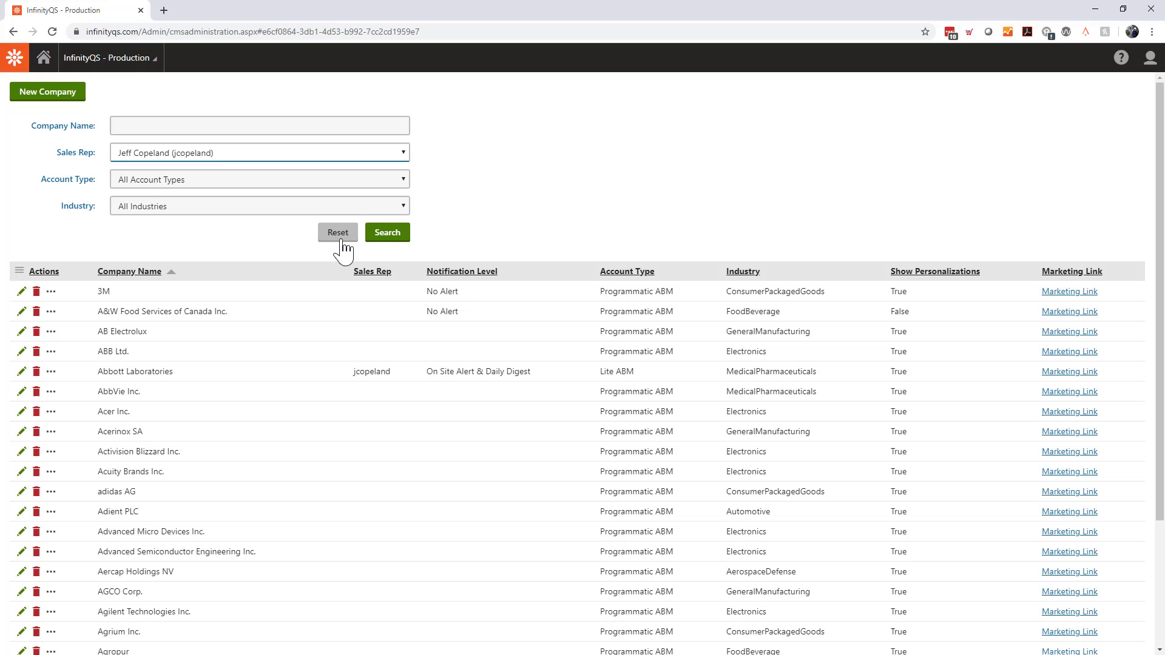
click(392, 236)
scroll(680, 214, down, 3)
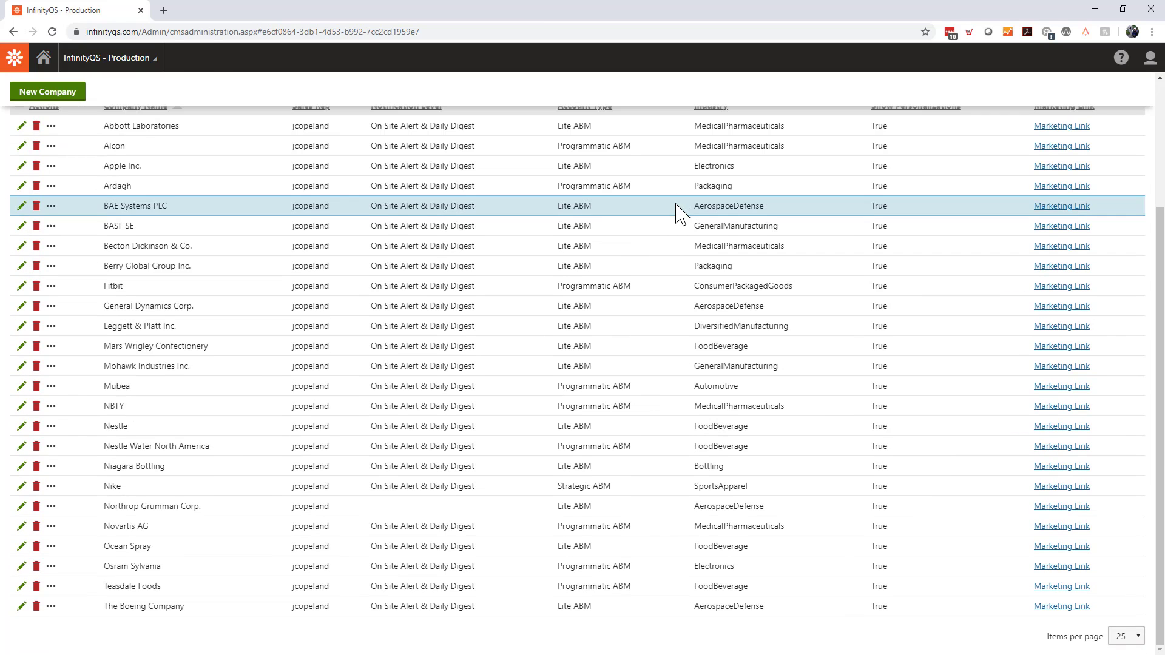
scroll(371, 234, up, 2)
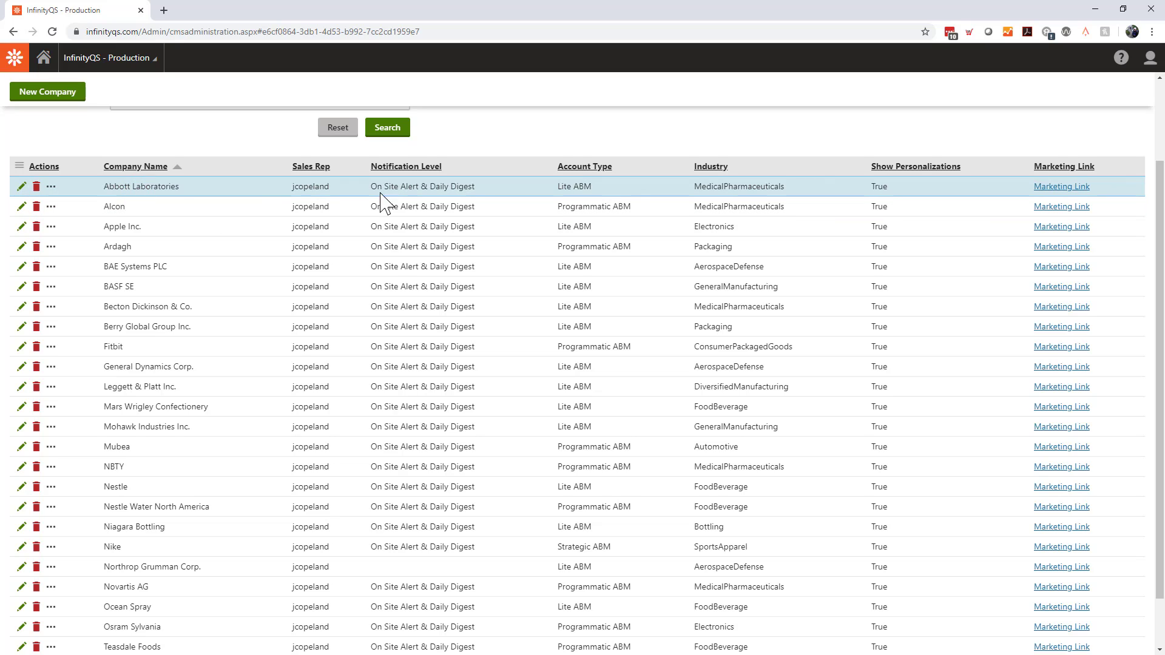
Open Abbott Laboratories' Marketing Link in a new tab, inspect its URL, and scroll the page.
click(1053, 190)
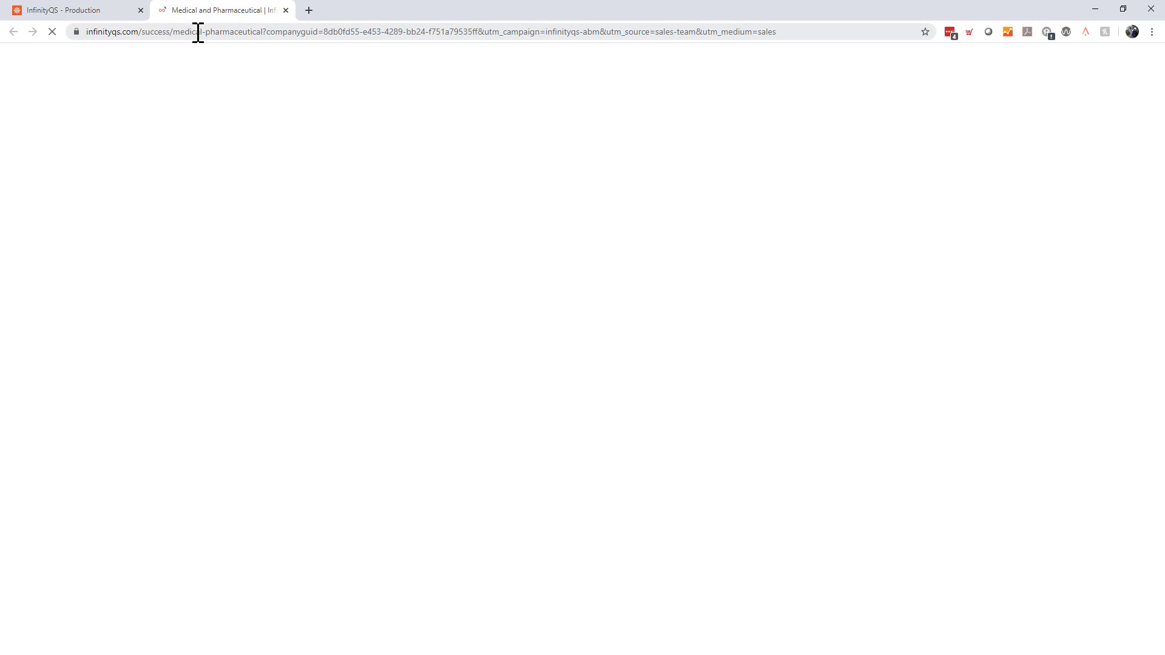
click(765, 34)
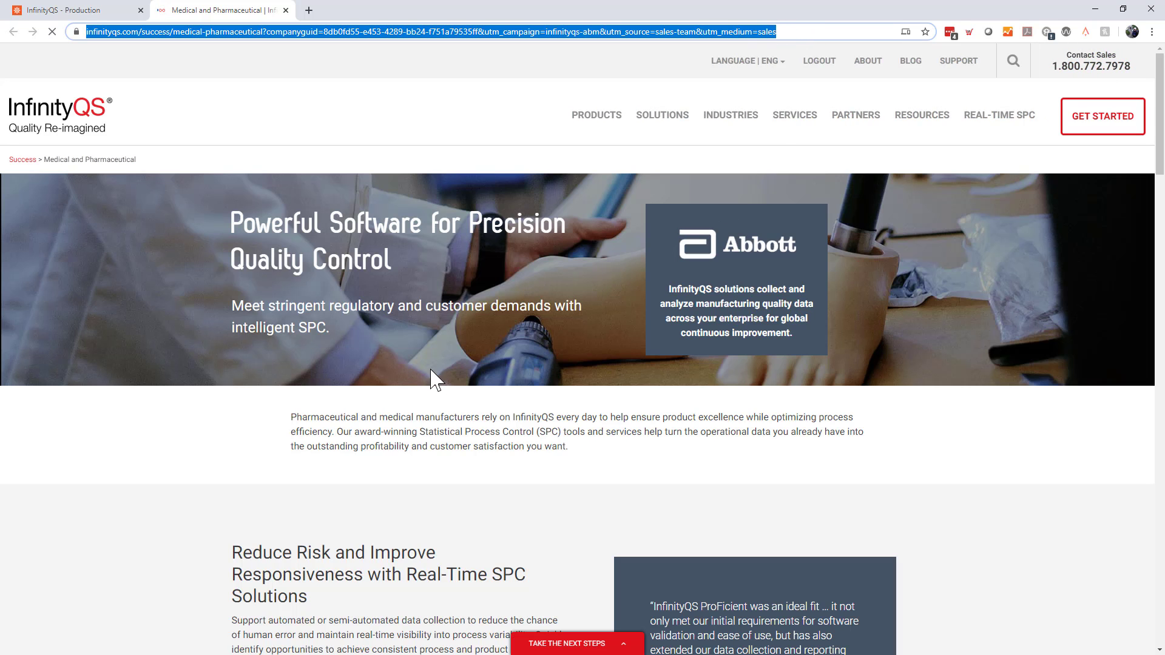
click(808, 403)
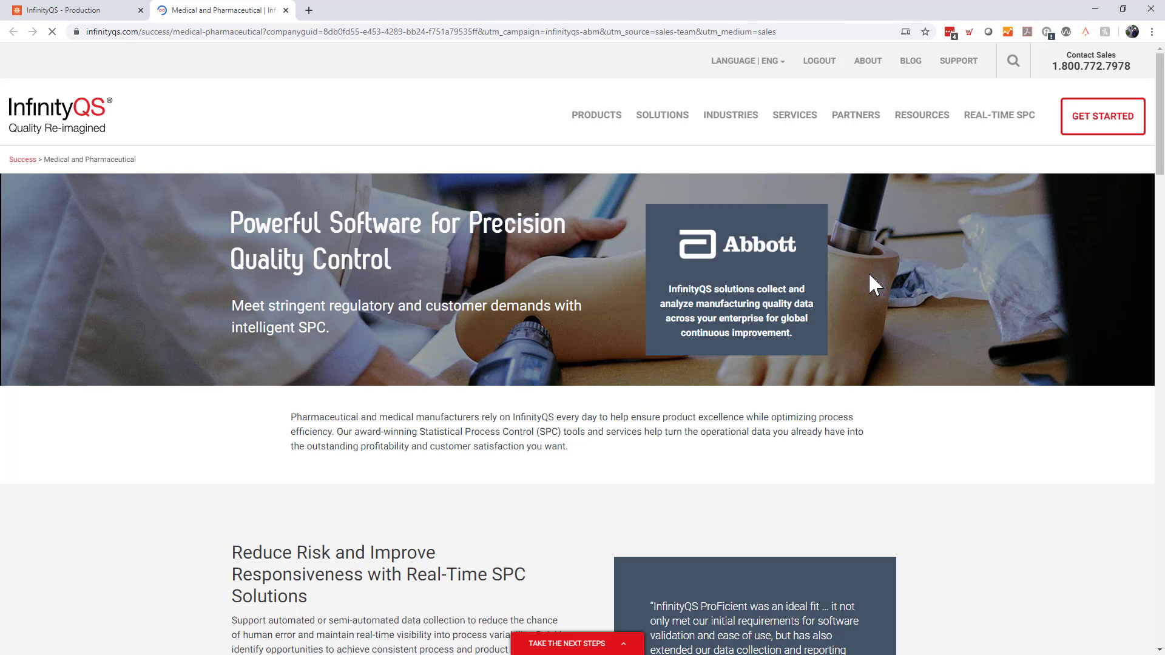
scroll(869, 272, down, 1)
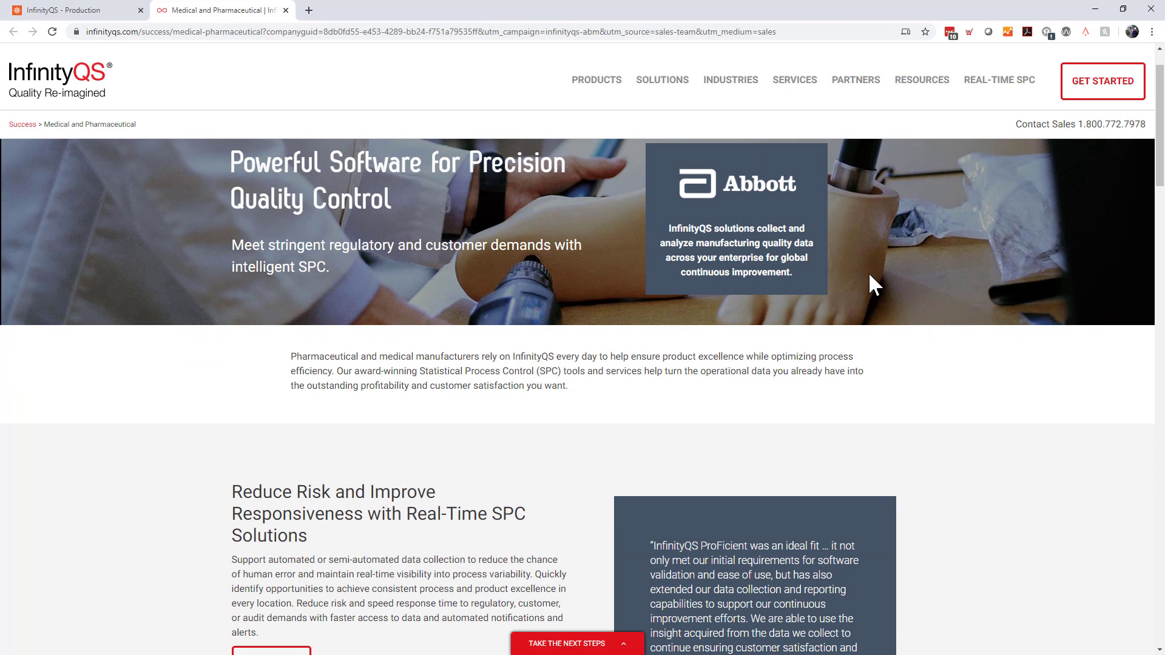
scroll(869, 272, down, 6)
scroll(869, 272, up, 7)
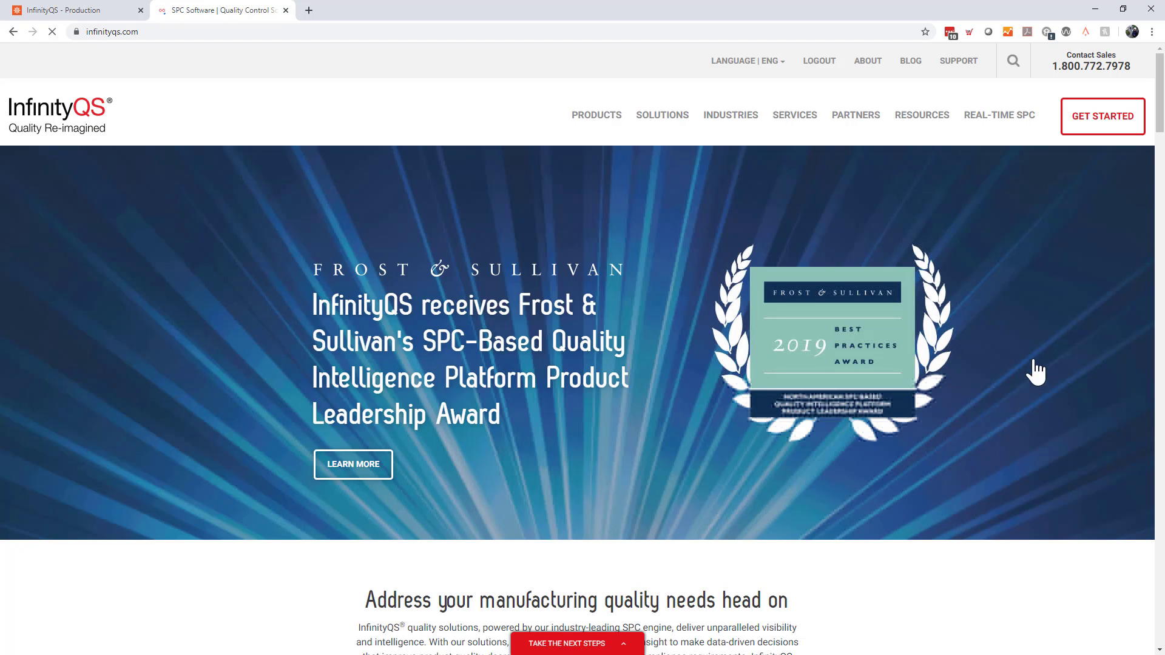
Advance the homepage slider to the Abbott slide and scroll down through the blog section.
click(1113, 352)
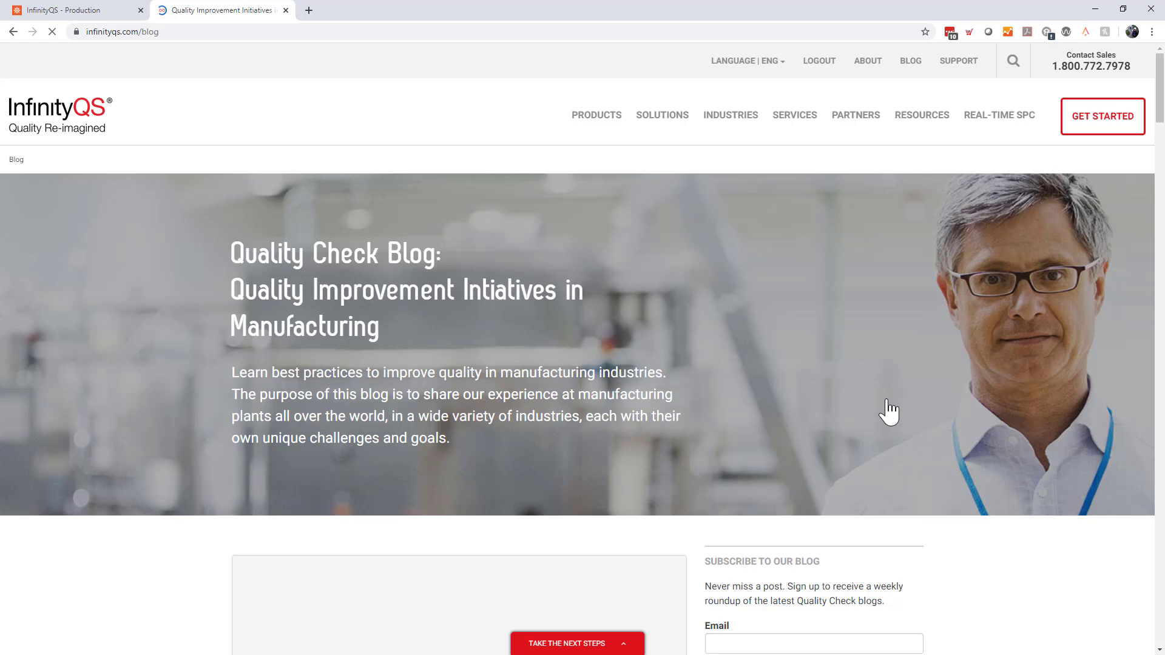
scroll(989, 384, down, 9)
scroll(988, 385, down, 10)
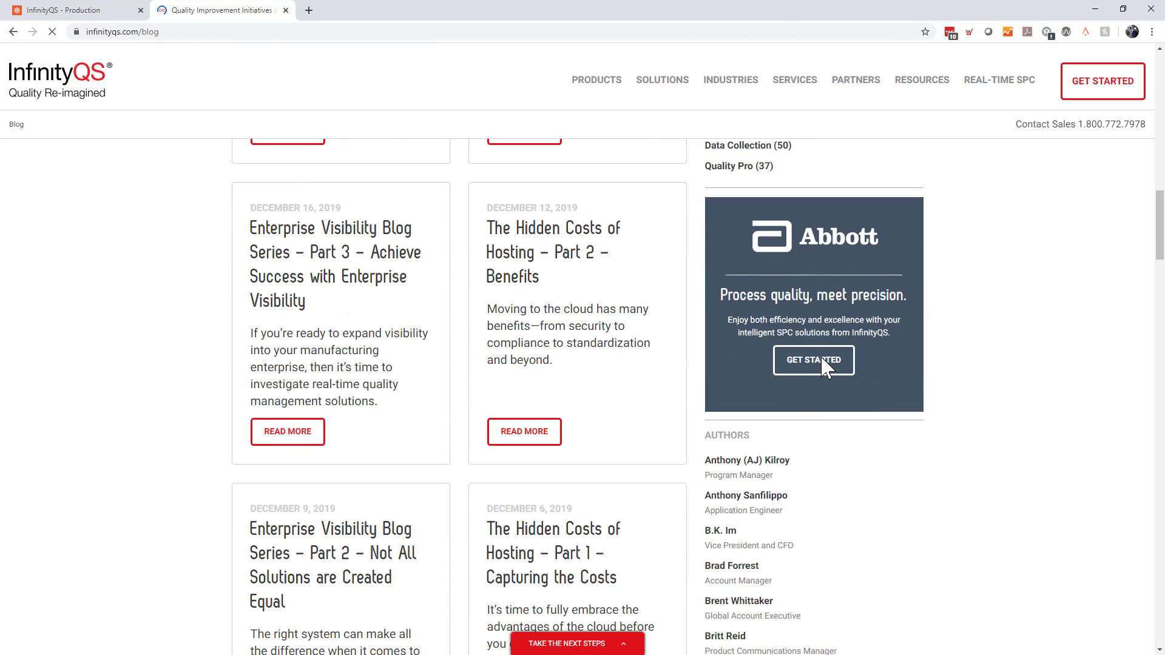
scroll(977, 370, down, 10)
scroll(977, 370, down, 20)
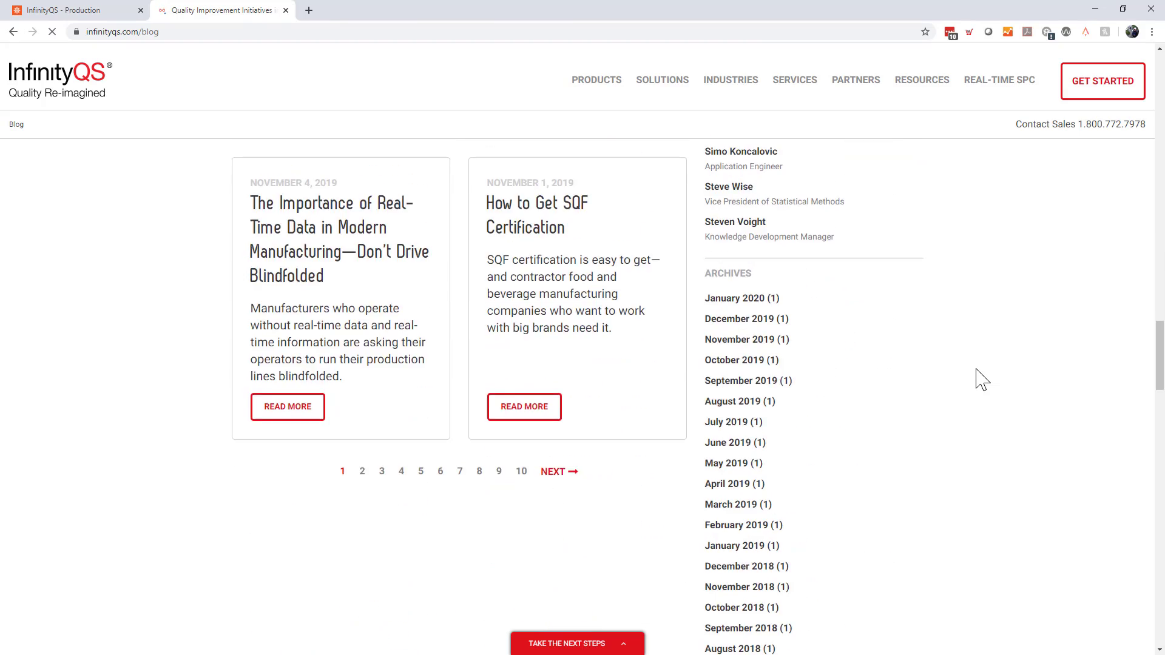
scroll(977, 370, down, 4)
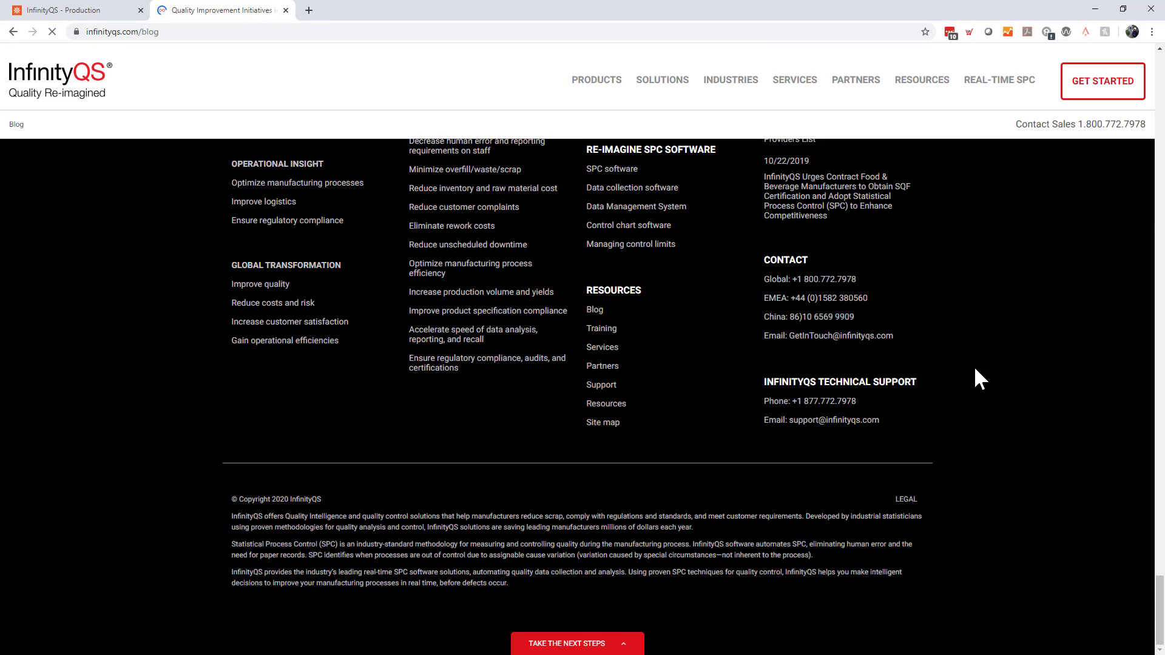
scroll(910, 285, up, 10)
Go to Products > Enact > Solution Overview and scroll to the 'Take the first step' contact section.
mouse_move(586, 96)
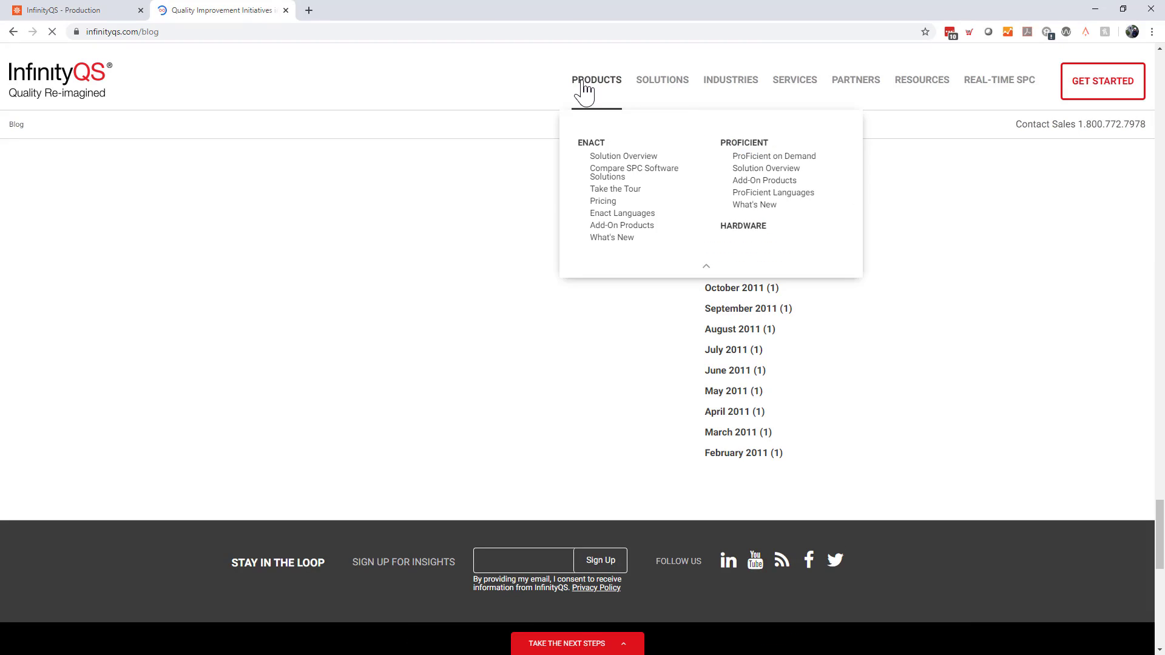
click(595, 159)
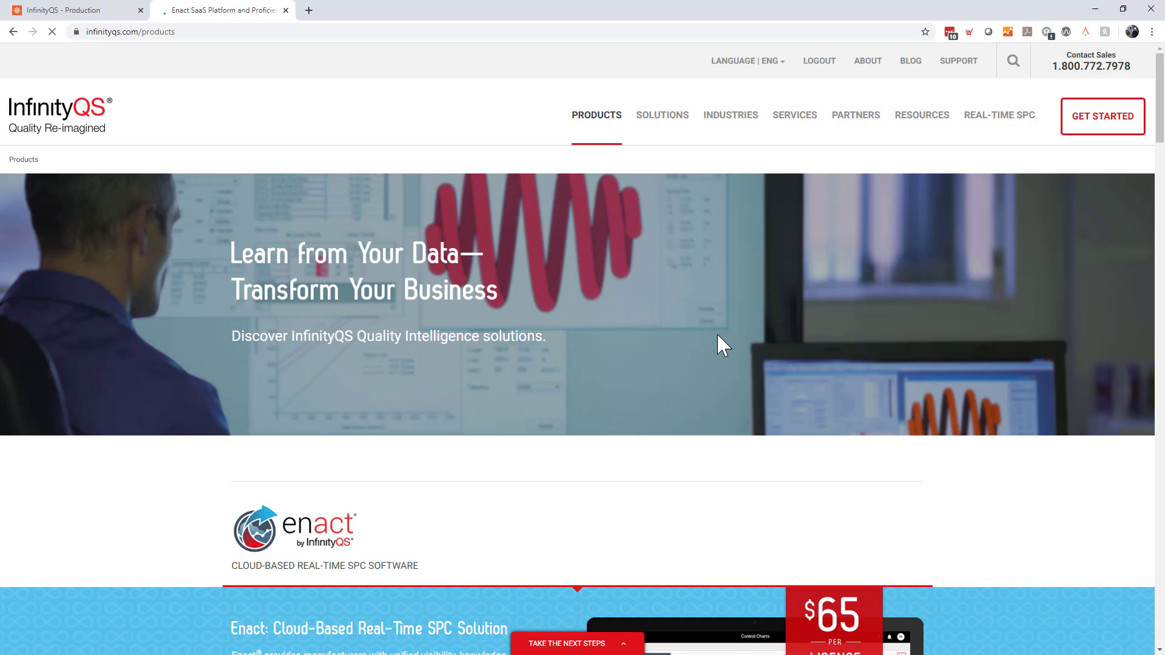
scroll(978, 325, down, 12)
scroll(978, 327, down, 15)
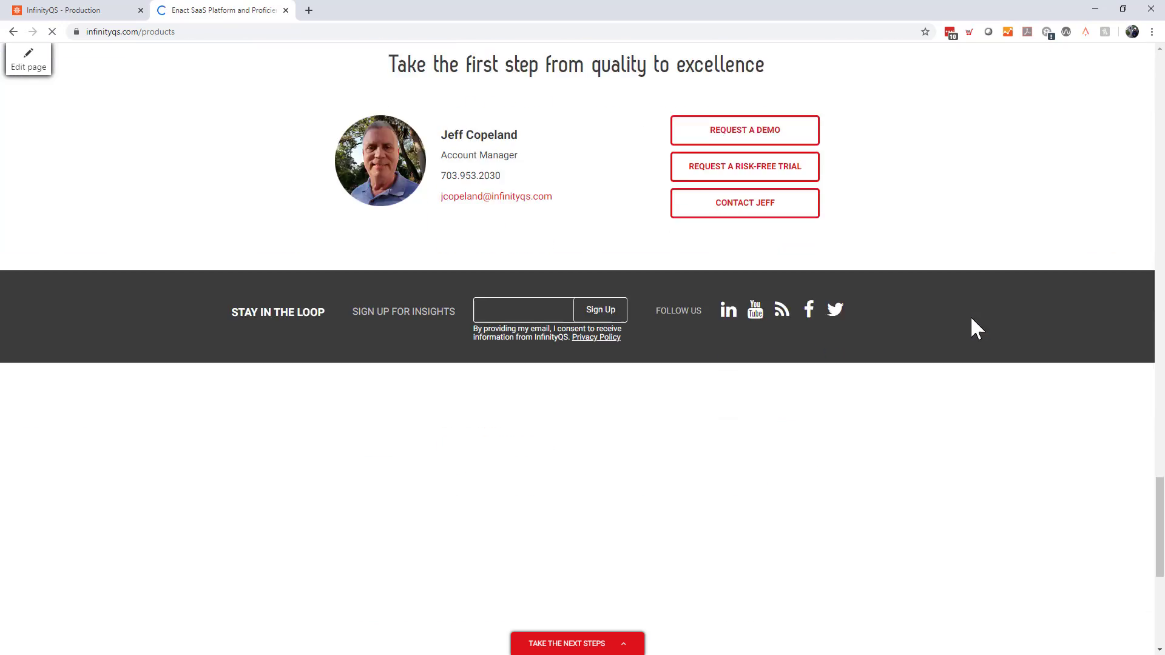
scroll(975, 327, up, 5)
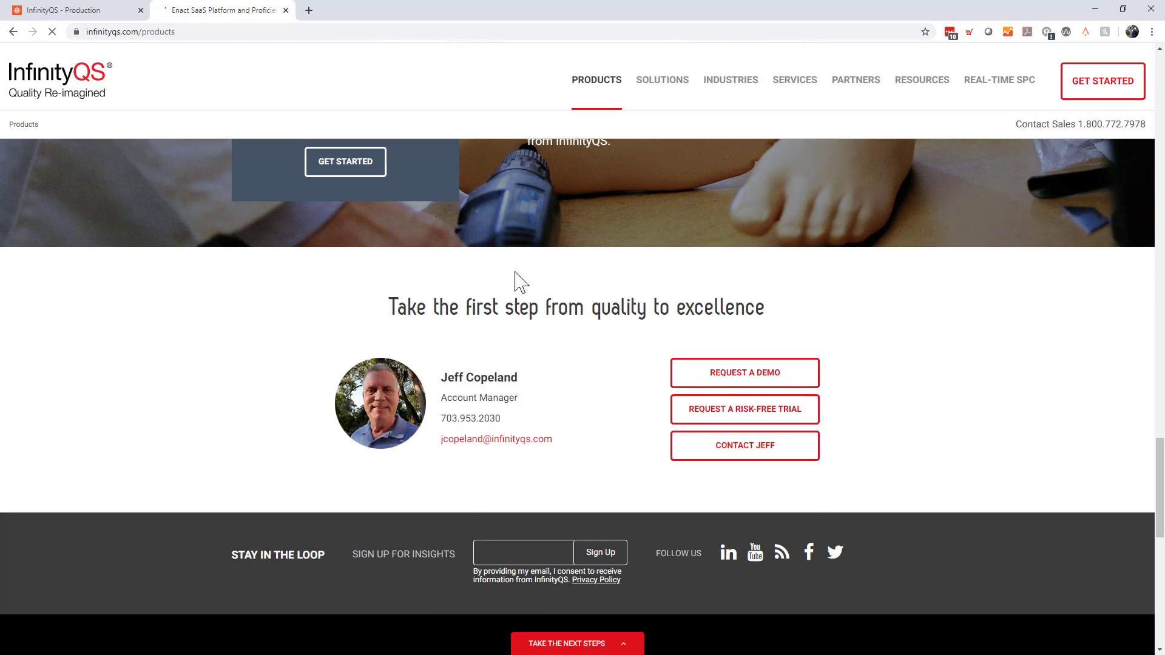